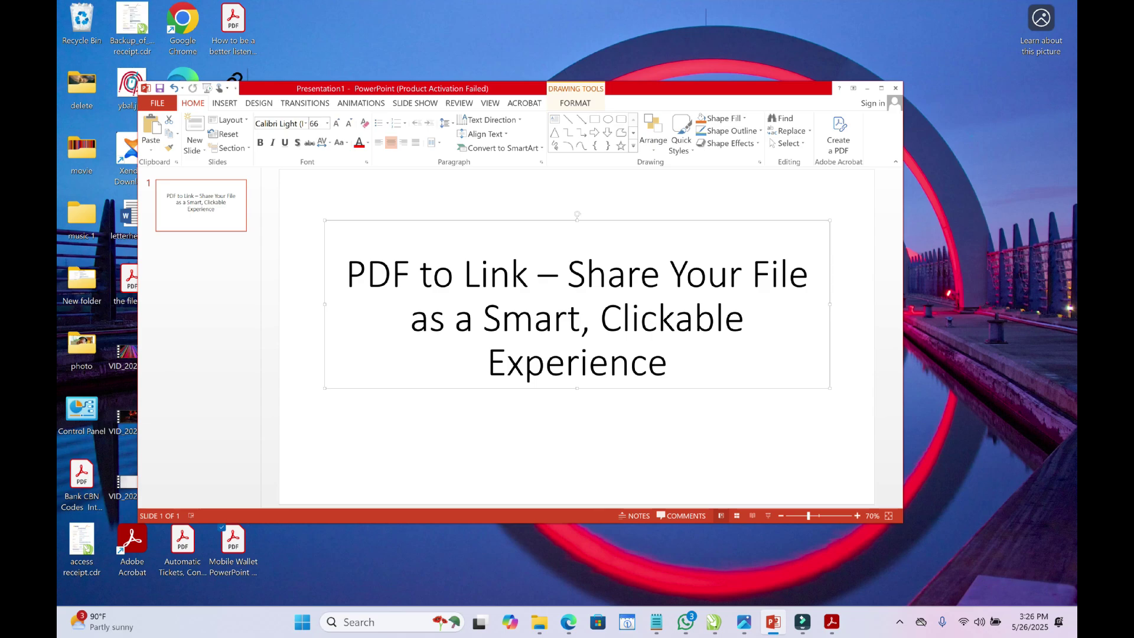
Open the Mobile Wallet PowerPoint Templates PDF in Acrobat, scroll through its slides, then minimize it
{"action": "left_click", "coordinate": [866, 88]}
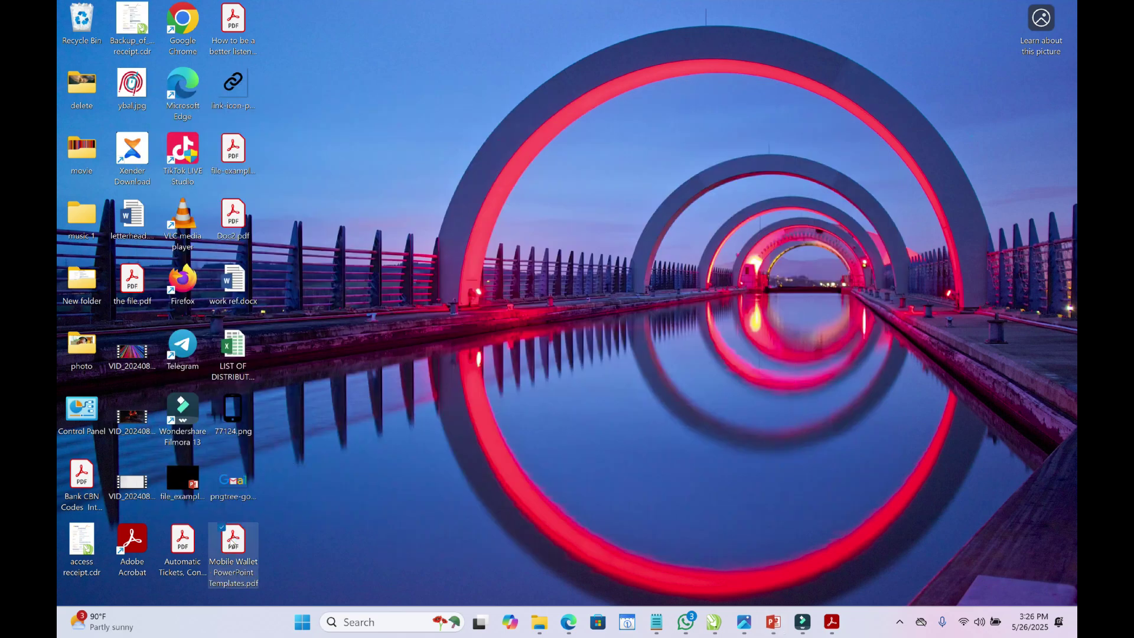
{"action": "double_click", "coordinate": [232, 544]}
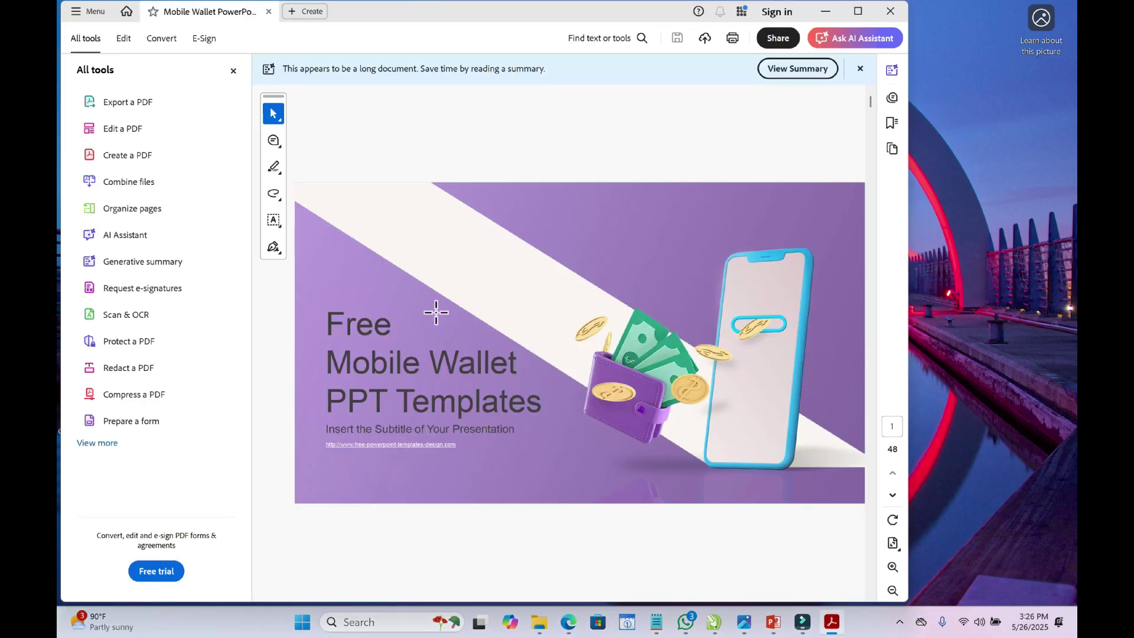
{"action": "scroll", "coordinate": [422, 332], "scroll_direction": "down", "scroll_amount": 4}
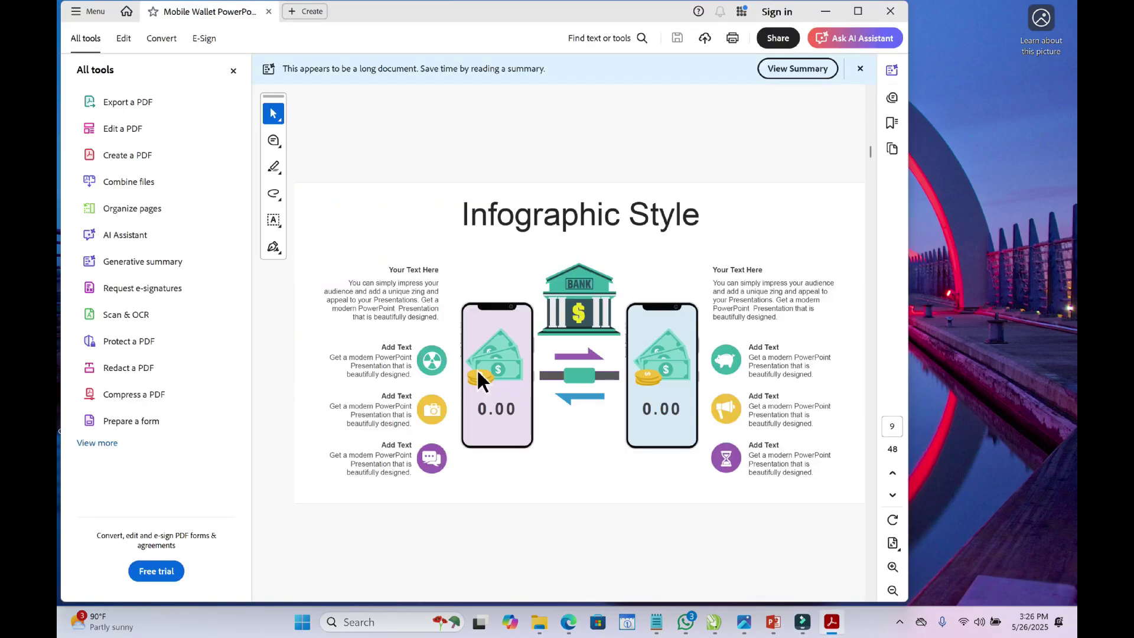
{"action": "scroll", "coordinate": [475, 352], "scroll_direction": "down", "scroll_amount": 1}
{"action": "left_click", "coordinate": [825, 11]}
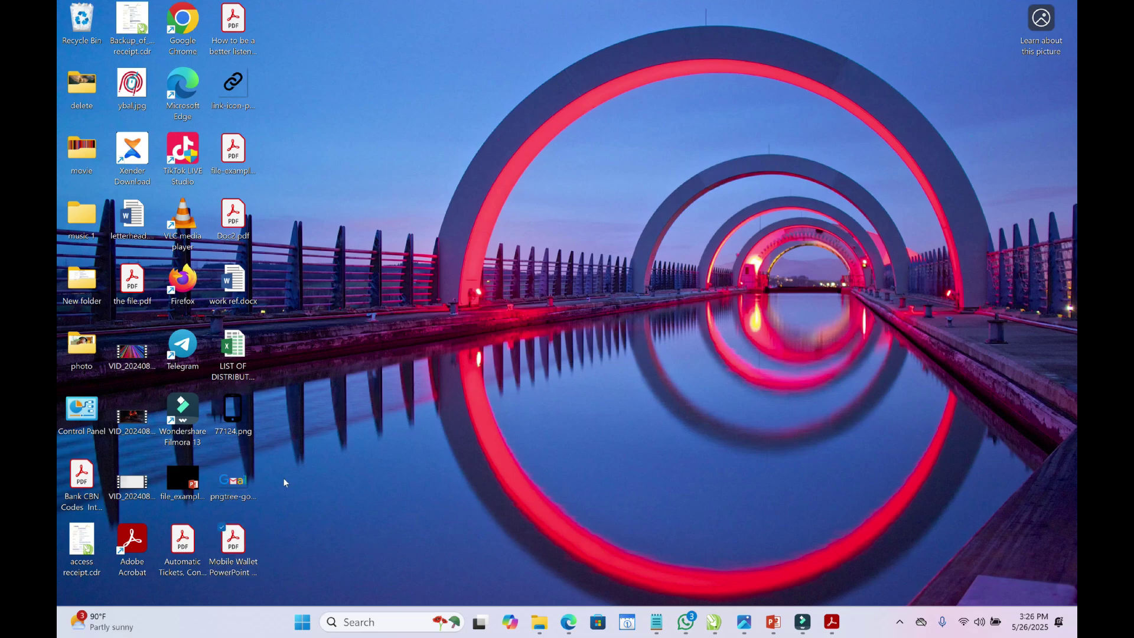
Launch Chrome and go to publuu.com by accepting the 'pub' address suggestion
{"action": "double_click", "coordinate": [177, 24]}
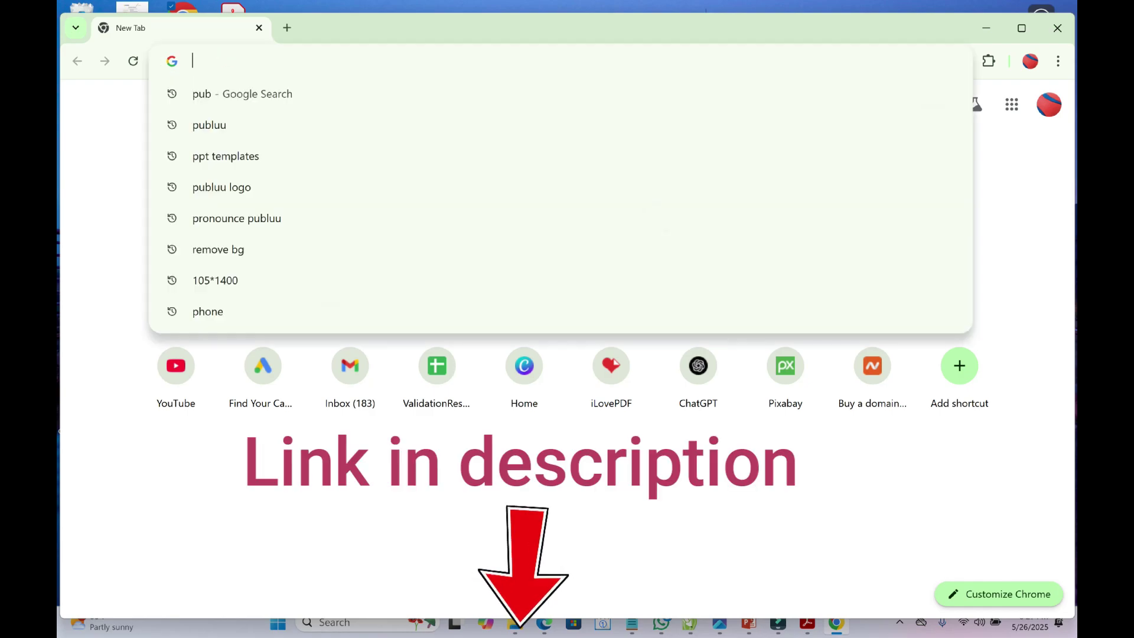
{"action": "type", "text": "p"}
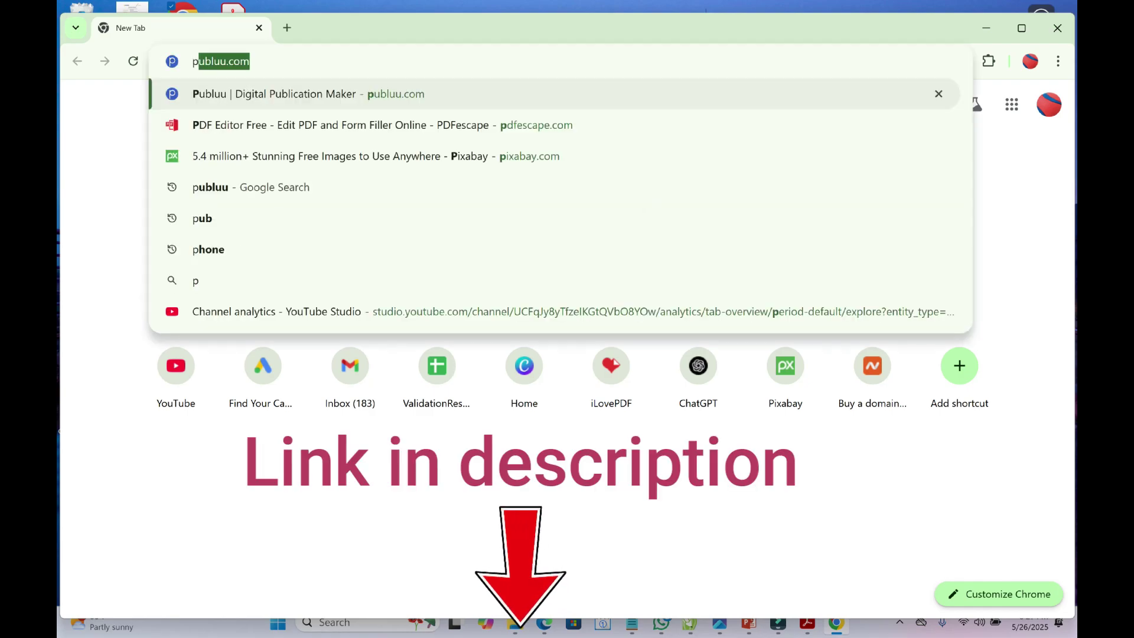
{"action": "type", "text": "ub"}
{"action": "key", "text": "Right"}
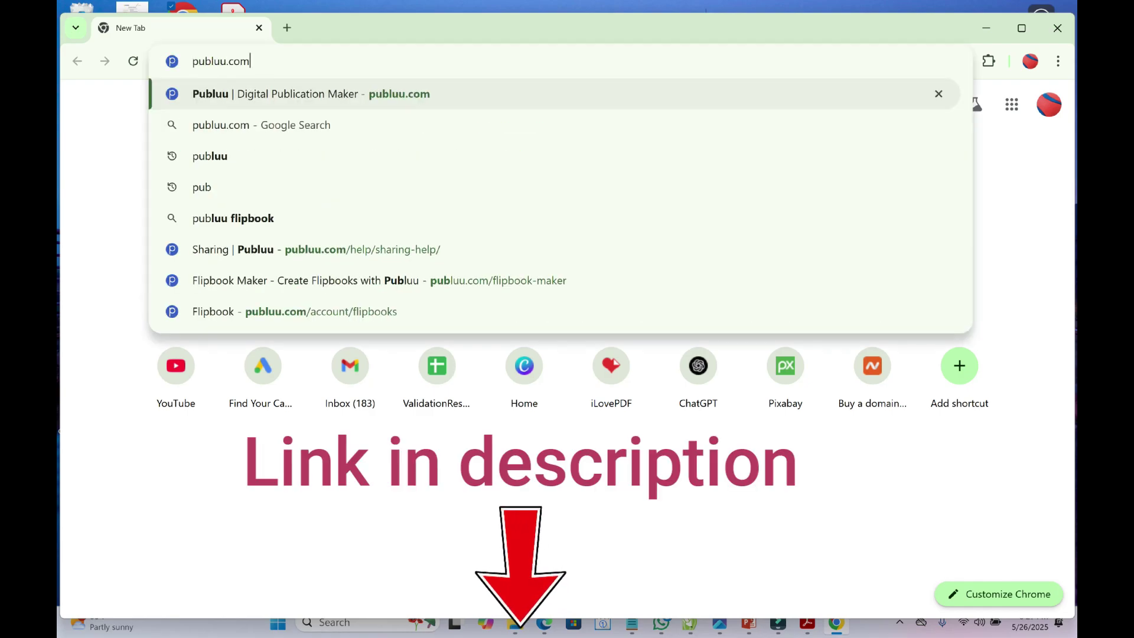
{"action": "key", "text": "Return"}
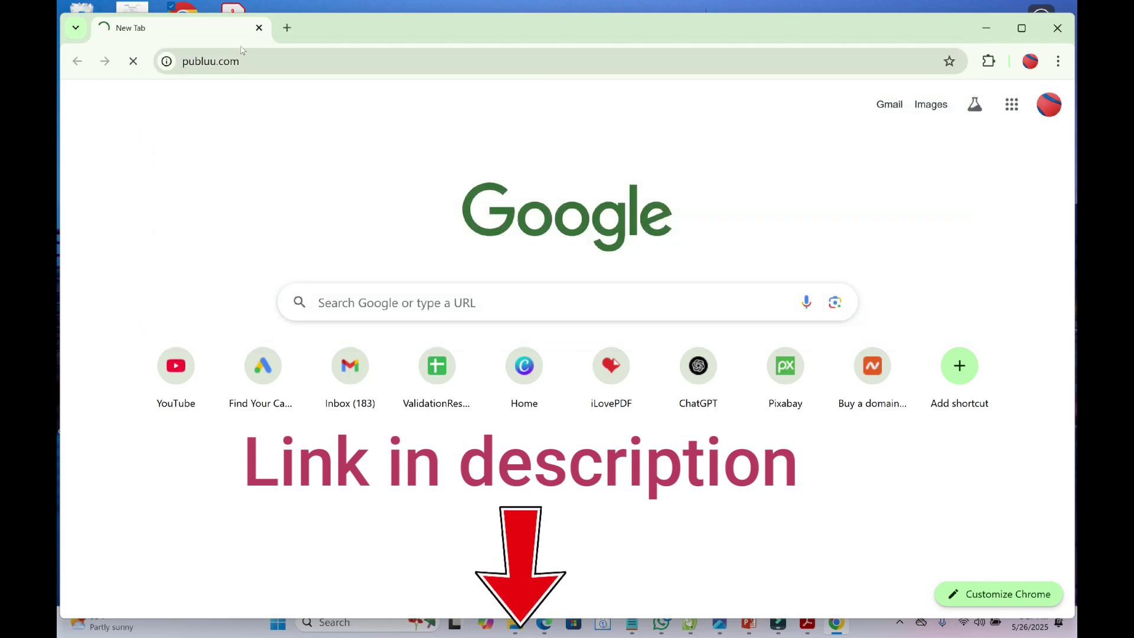
Sign up free on Publuu with a Google account to reach the Flipbooks dashboard
{"action": "left_click", "coordinate": [263, 57]}
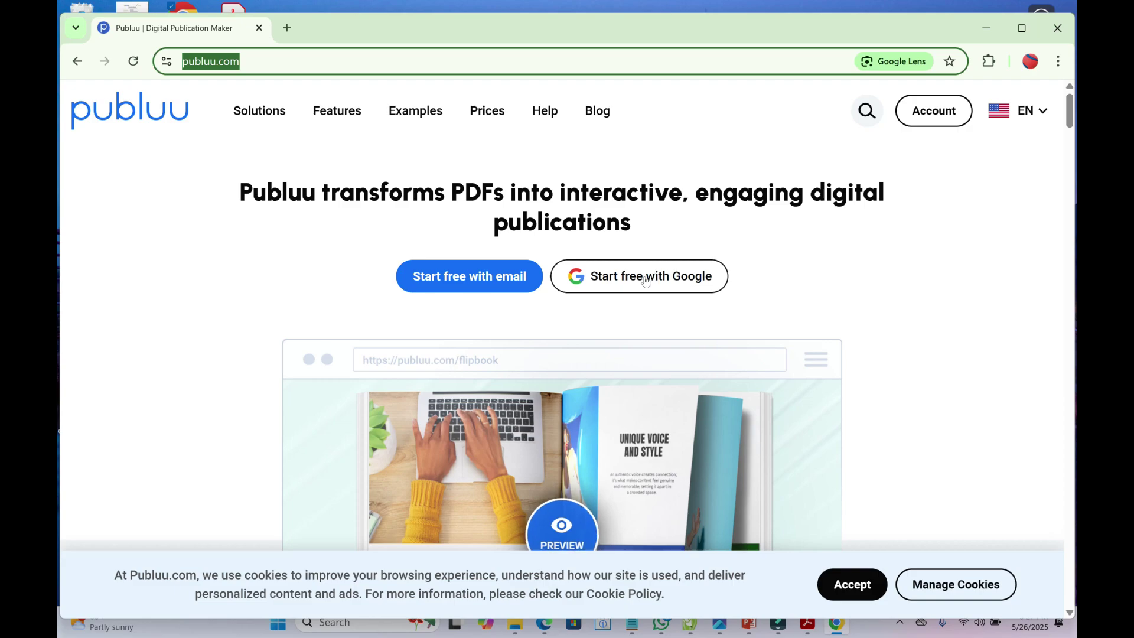
{"action": "left_click", "coordinate": [639, 276]}
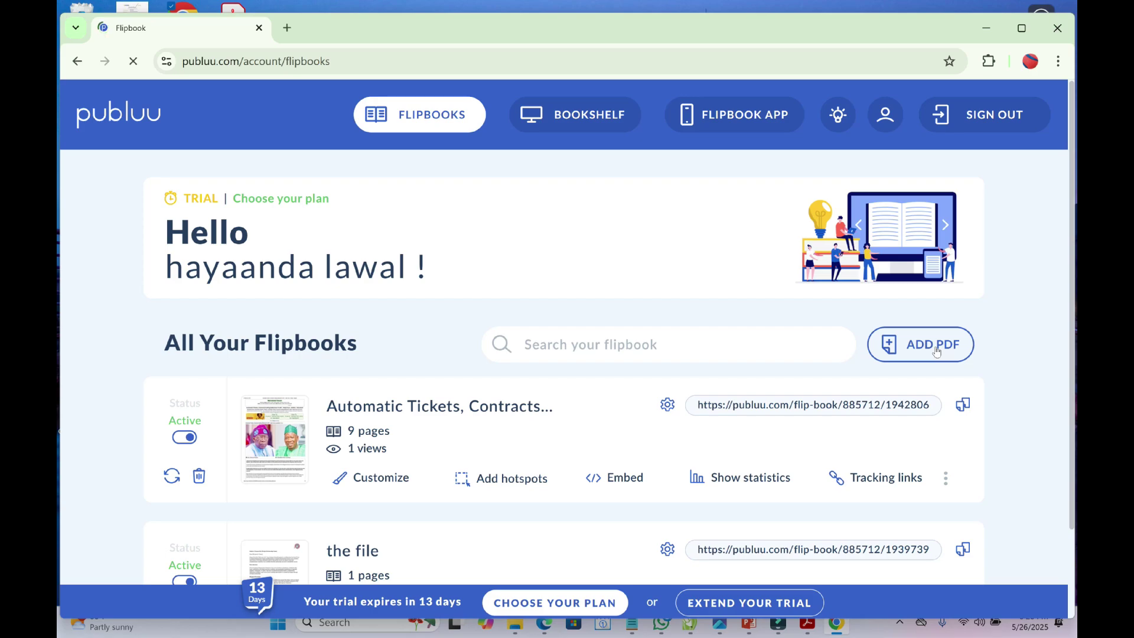
Add Mobile Wallet PowerPoint Templates.pdf from the Desktop as a new flipbook
{"action": "left_click", "coordinate": [936, 350]}
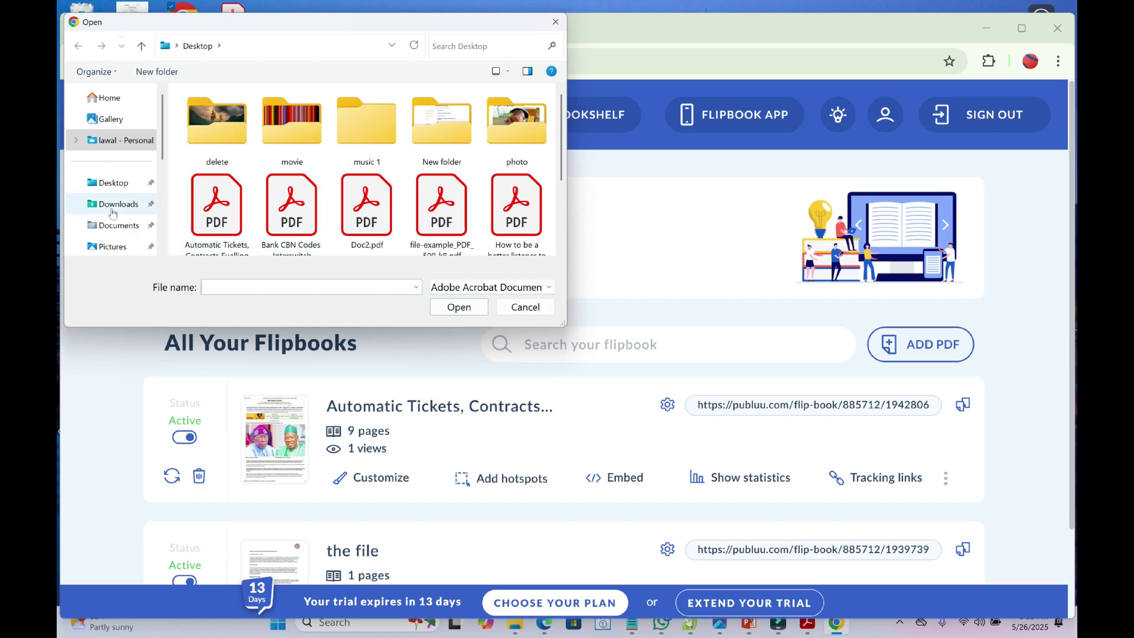
{"action": "left_click", "coordinate": [120, 181]}
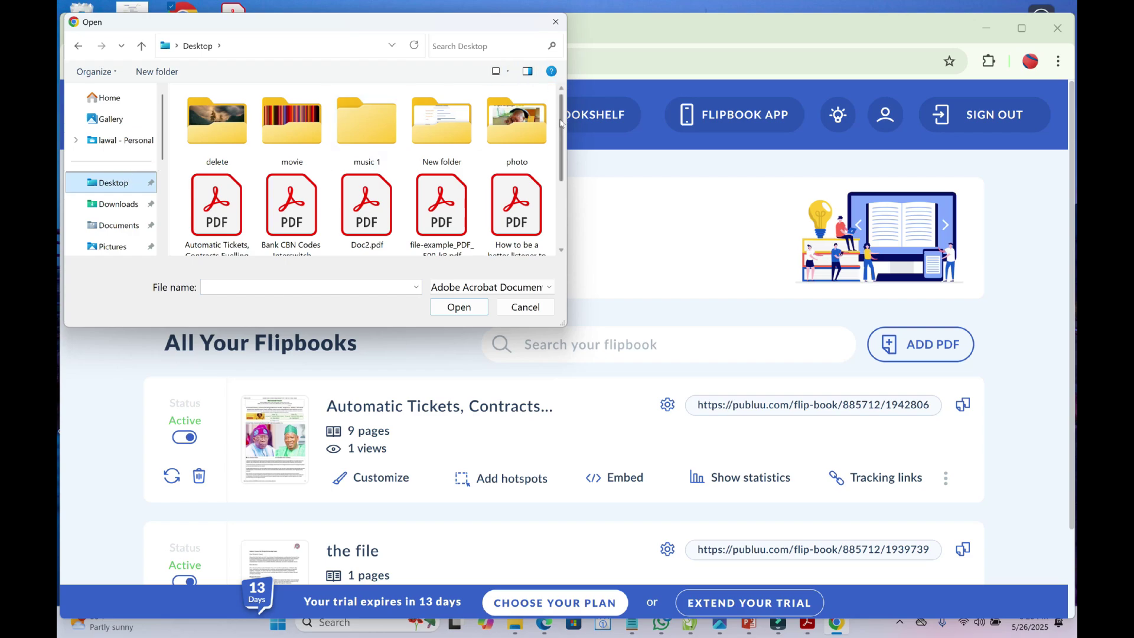
{"action": "scroll", "coordinate": [559, 123], "scroll_direction": "down", "scroll_amount": 1}
{"action": "left_click_drag", "start_coordinate": [559, 124], "coordinate": [560, 225]}
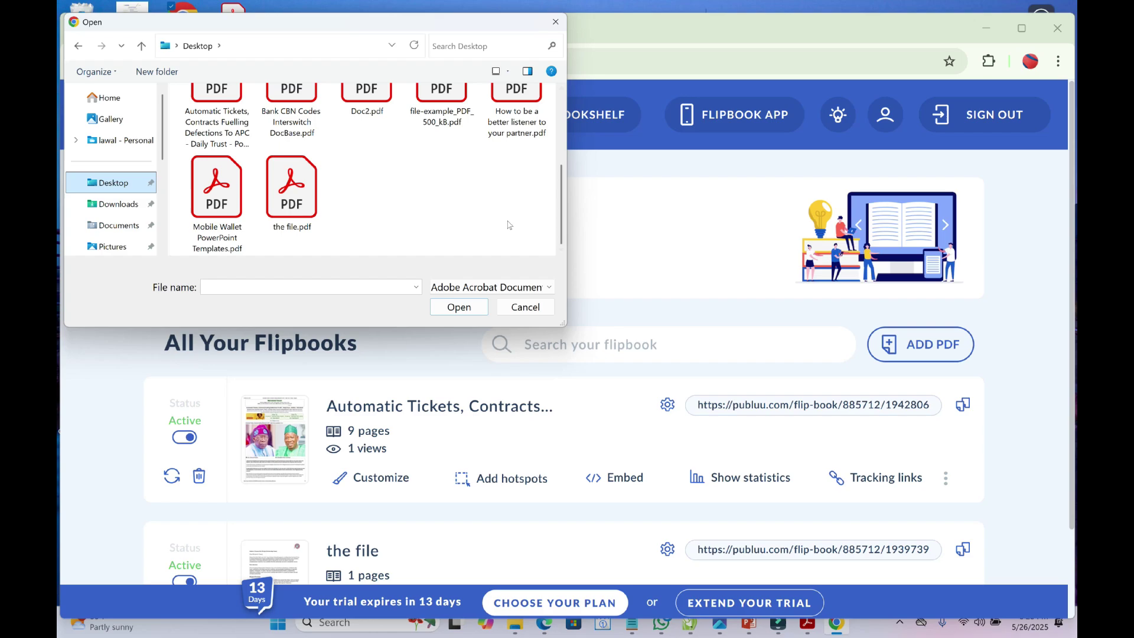
{"action": "left_click", "coordinate": [214, 201]}
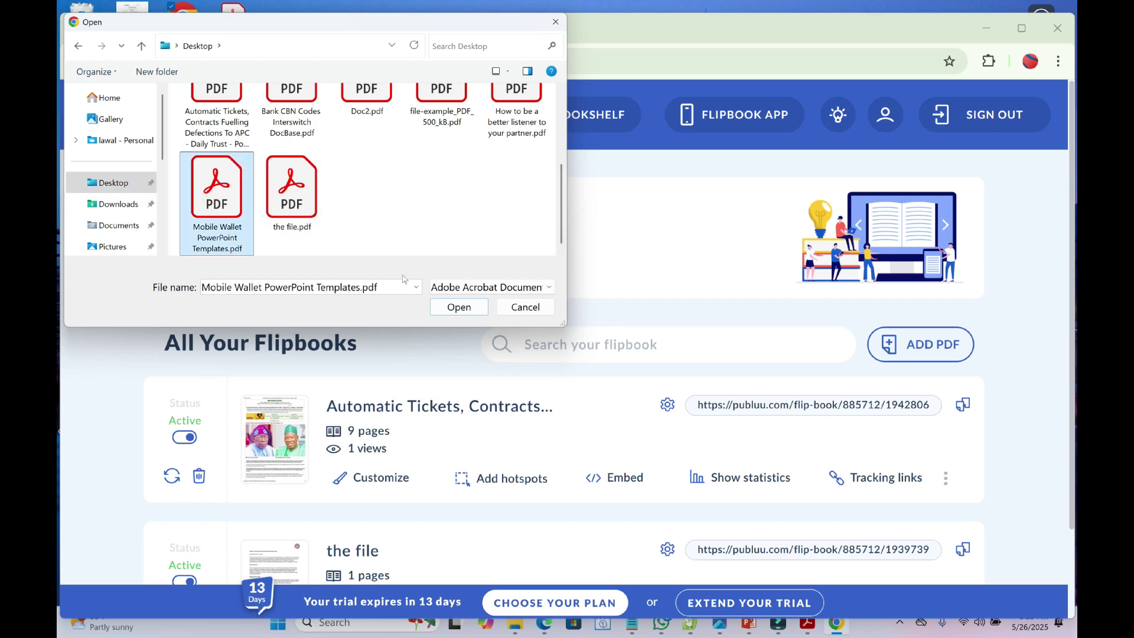
{"action": "left_click", "coordinate": [452, 307]}
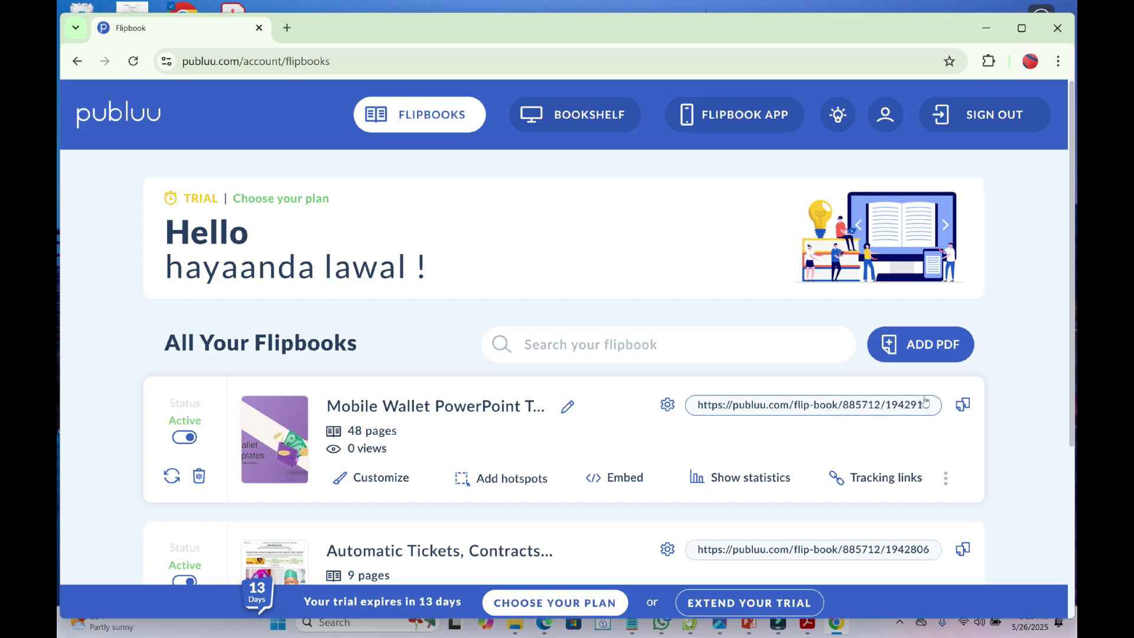
Copy the Mobile Wallet flipbook's link and open its thumbnail for viewing
{"action": "left_click", "coordinate": [962, 405]}
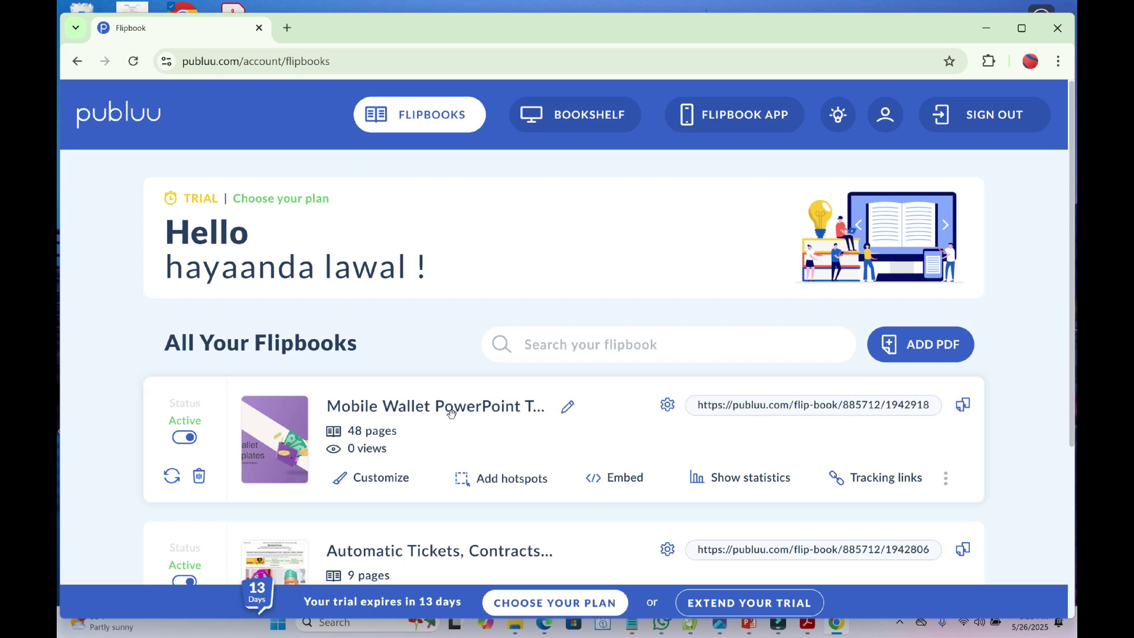
{"action": "left_click", "coordinate": [272, 471]}
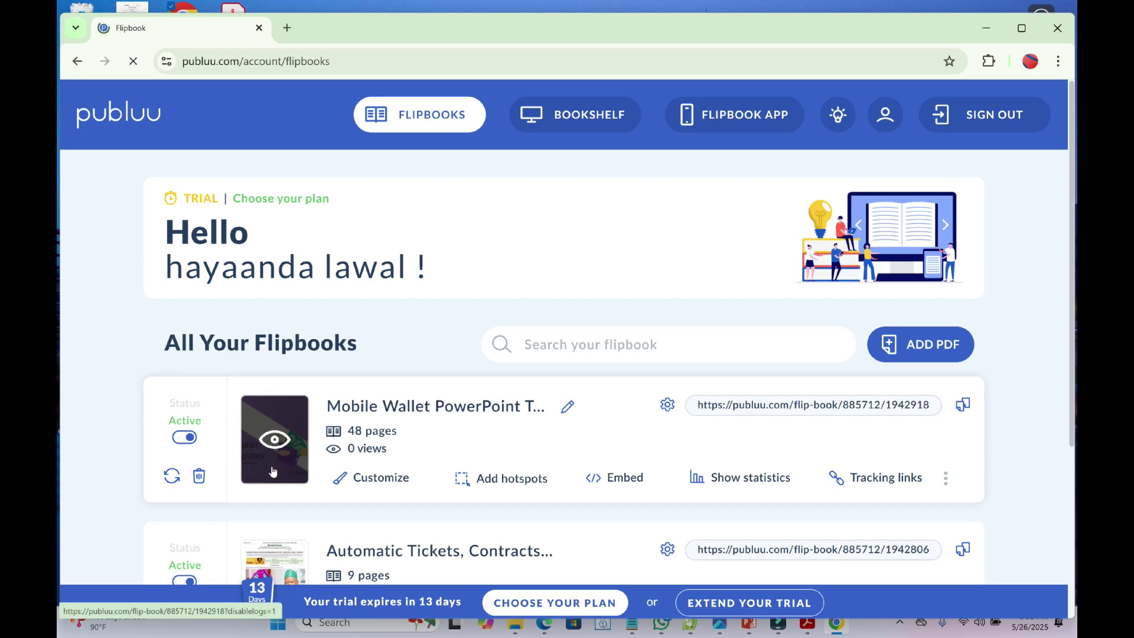
Open the flipbook preview in a new tab and page forward to spread 10–11
{"action": "left_click", "coordinate": [284, 444]}
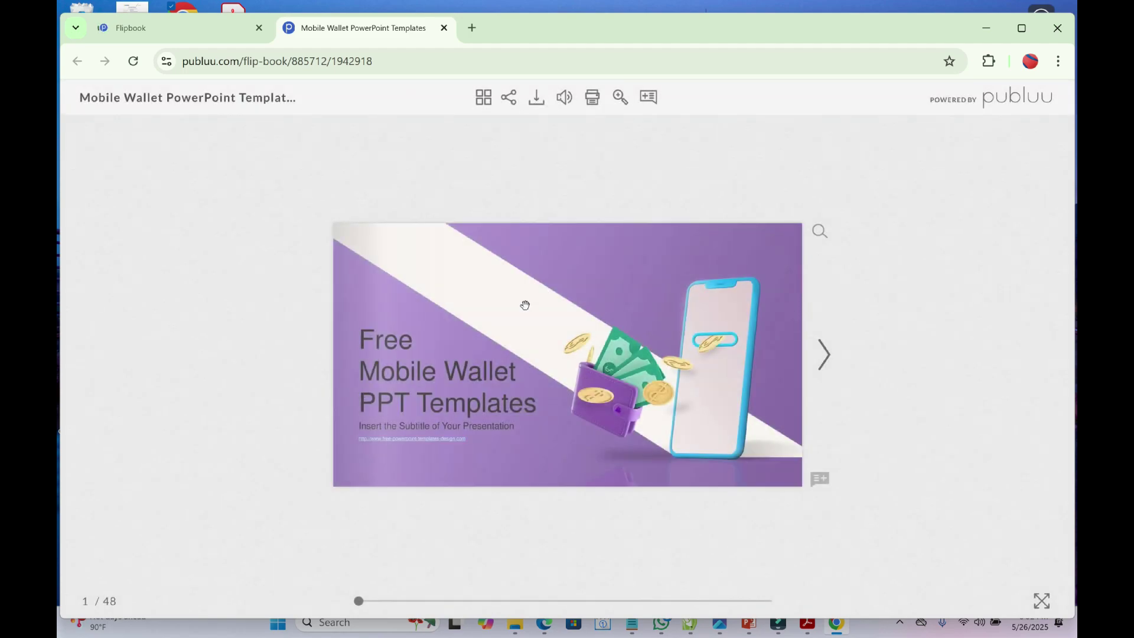
{"action": "left_click", "coordinate": [825, 356]}
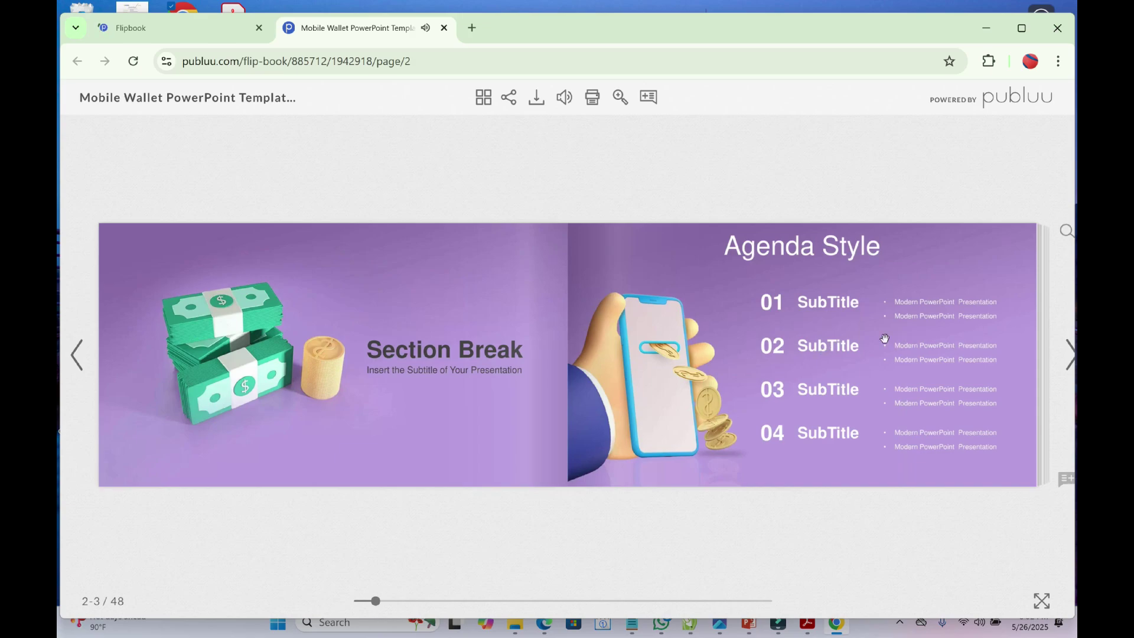
{"action": "left_click", "coordinate": [1072, 350]}
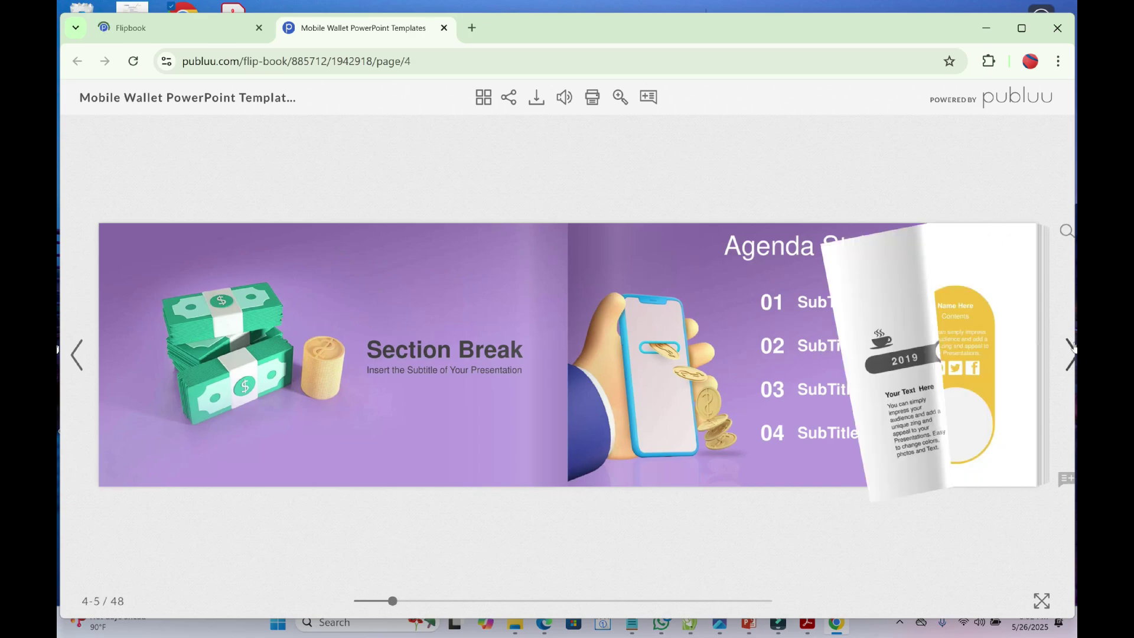
{"action": "left_click", "coordinate": [1072, 349]}
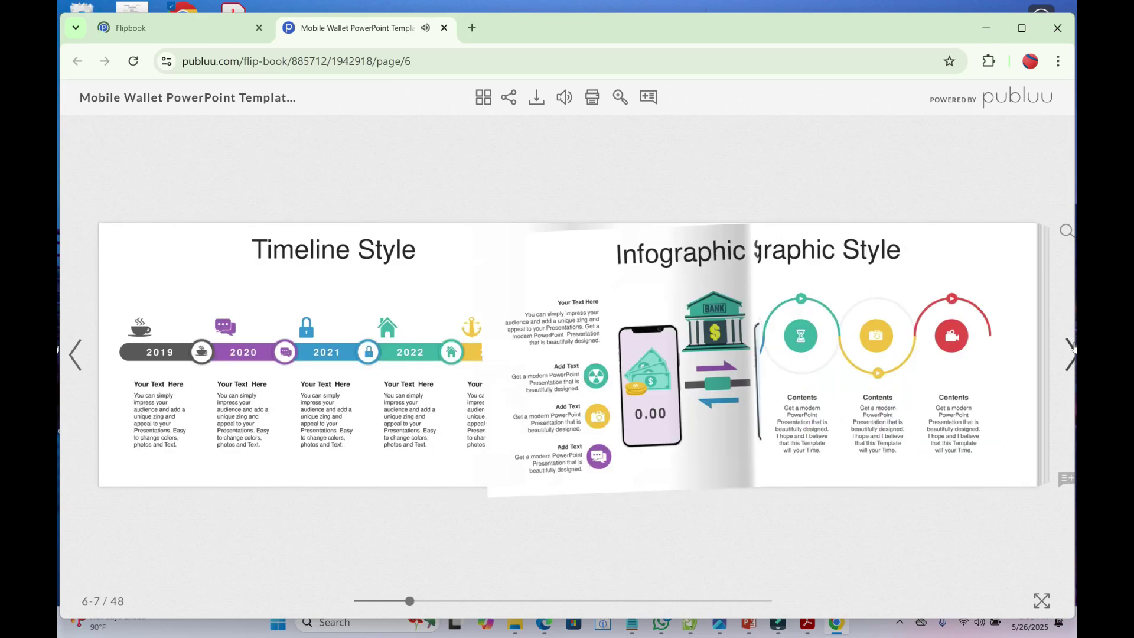
{"action": "left_click", "coordinate": [1072, 349]}
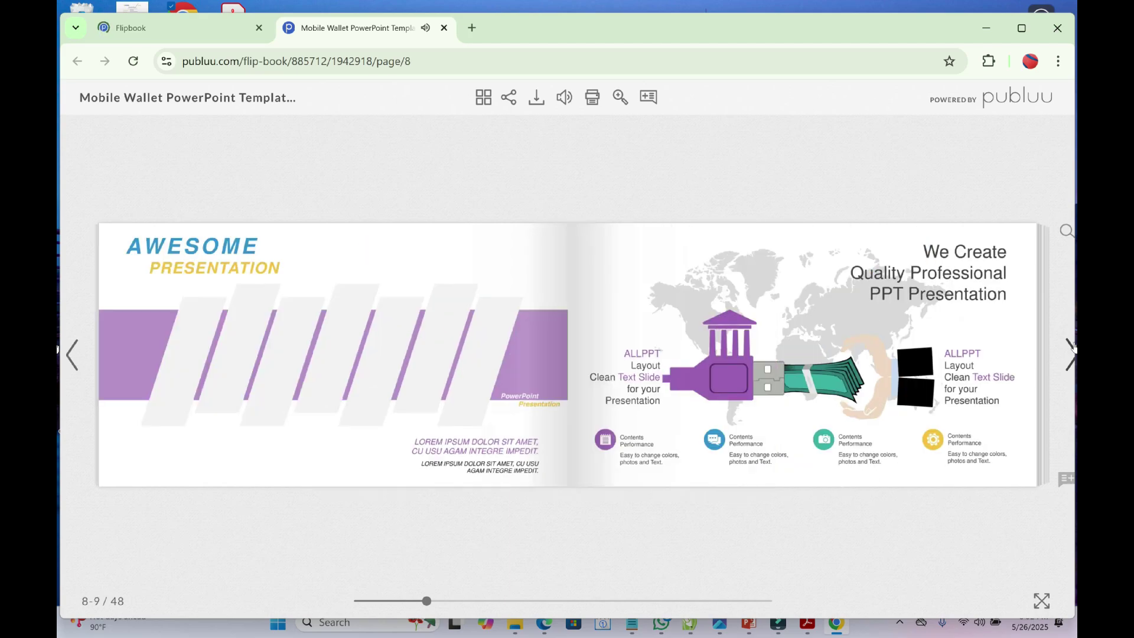
{"action": "left_click", "coordinate": [1072, 350]}
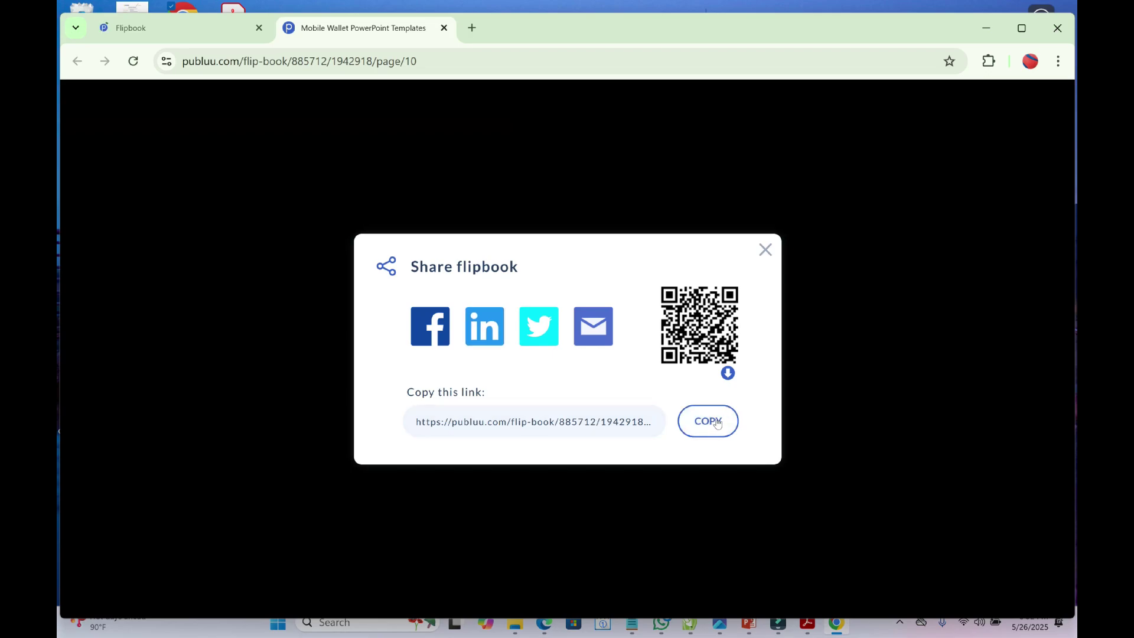
Copy the flipbook's link from the Share flipbook dialog
{"action": "left_click", "coordinate": [713, 421]}
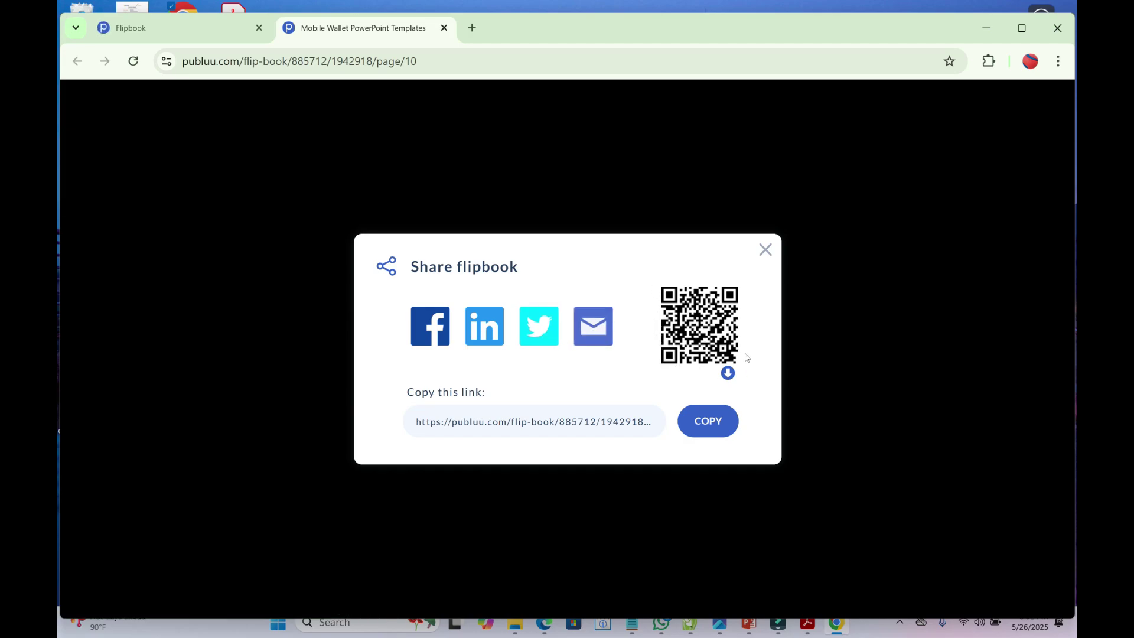
Close the Share flipbook dialog and page forward to spread 18–19
{"action": "left_click", "coordinate": [765, 250]}
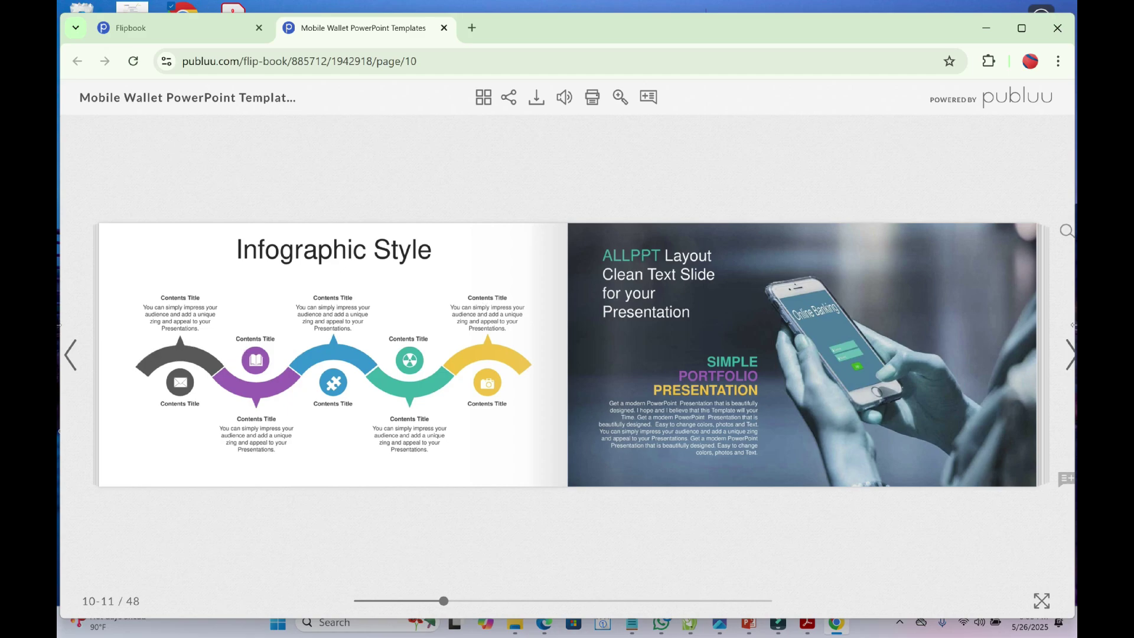
{"action": "left_click", "coordinate": [1072, 359]}
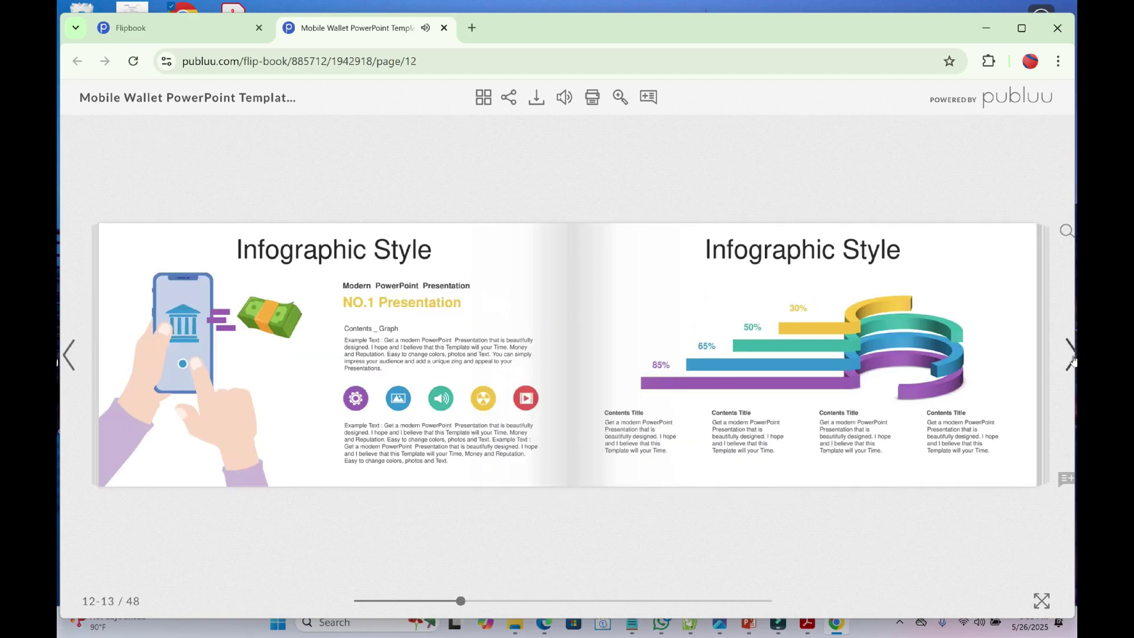
{"action": "left_click", "coordinate": [1072, 359]}
{"action": "left_click", "coordinate": [1072, 359]}
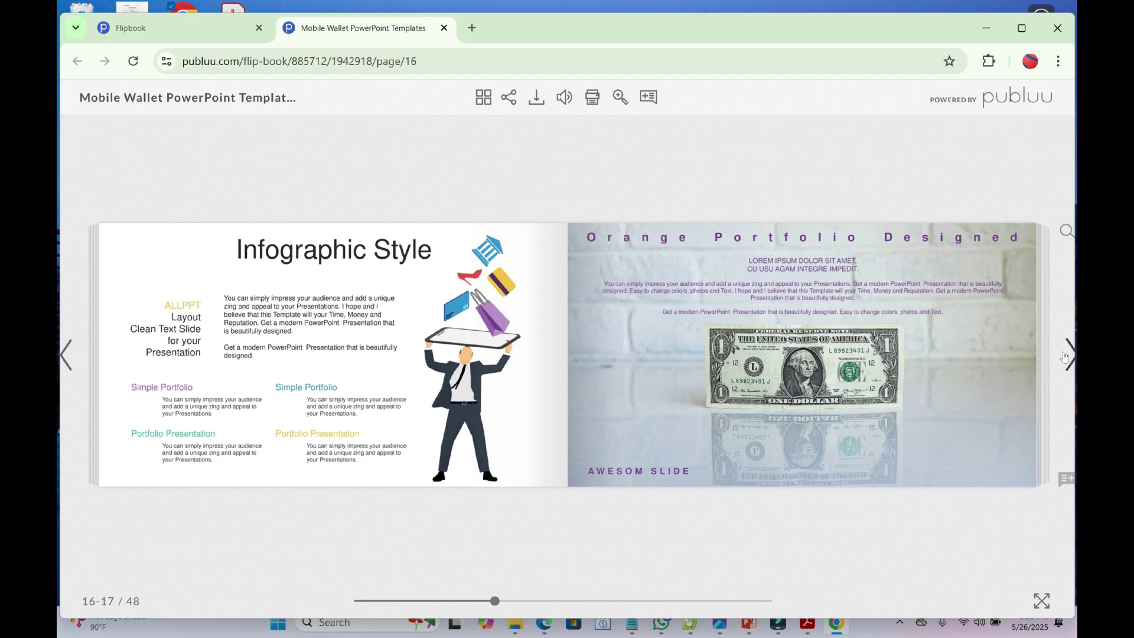
{"action": "left_click", "coordinate": [1065, 357]}
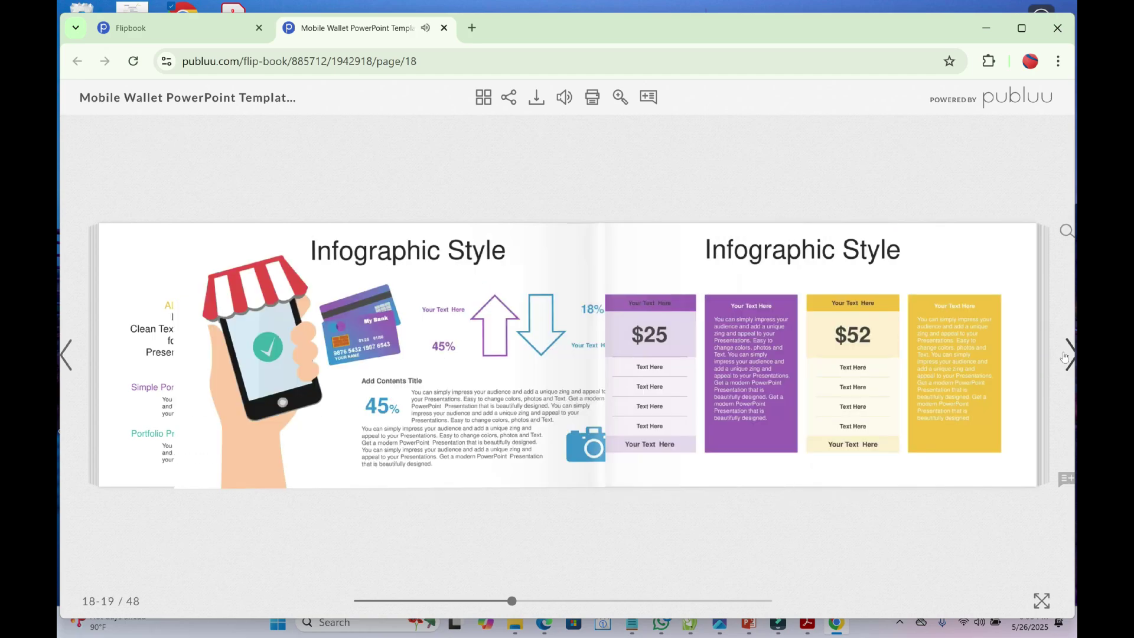